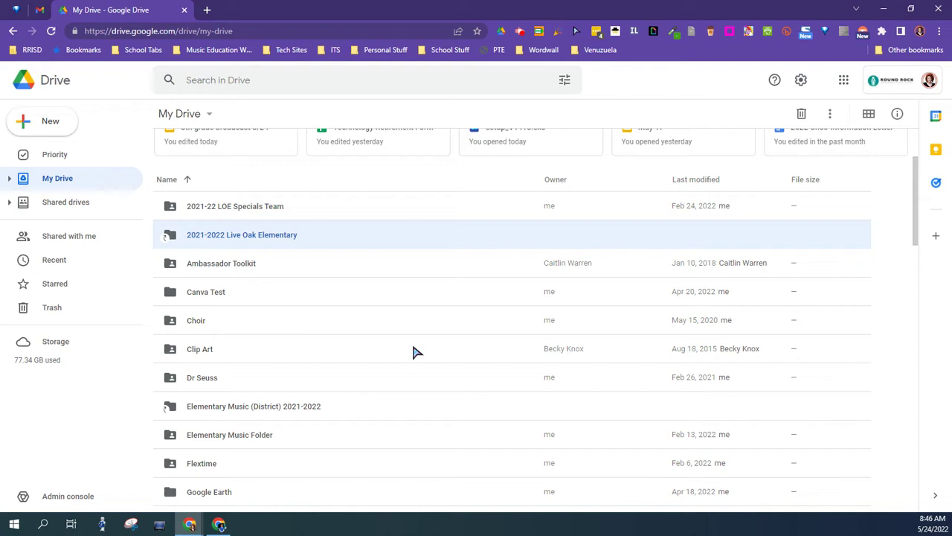
Create a new folder named 'Google Transfer' in My Drive.
{"action": "left_click", "coordinate": [30, 125]}
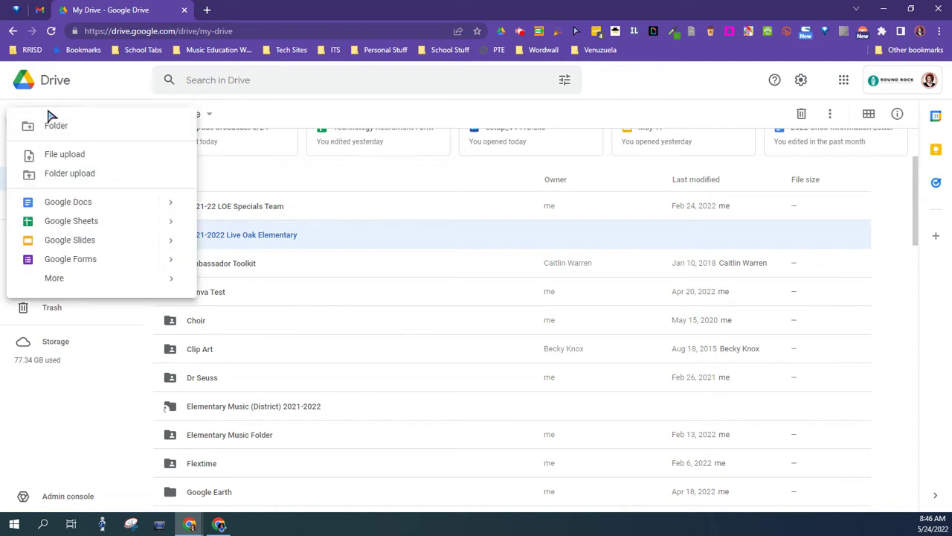
{"action": "left_click", "coordinate": [53, 123]}
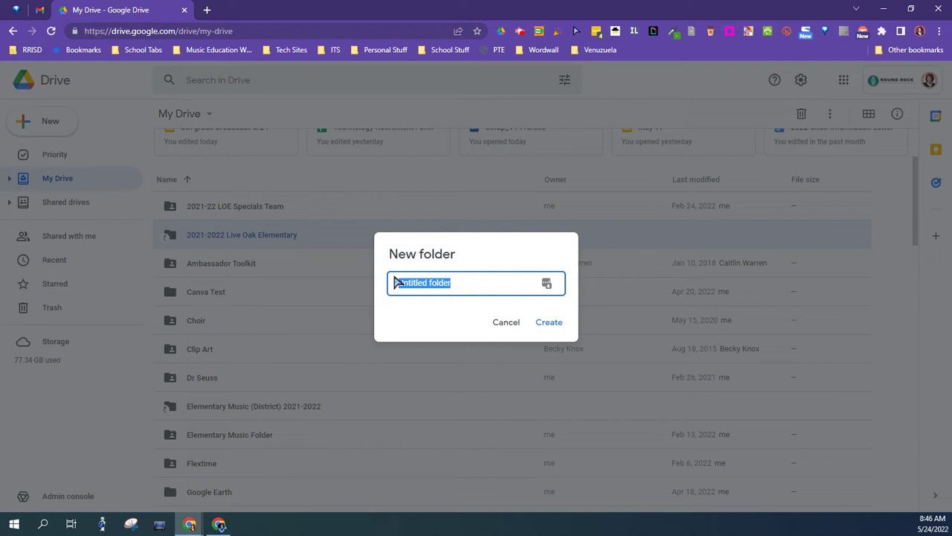
{"action": "key", "text": "BackSpace"}
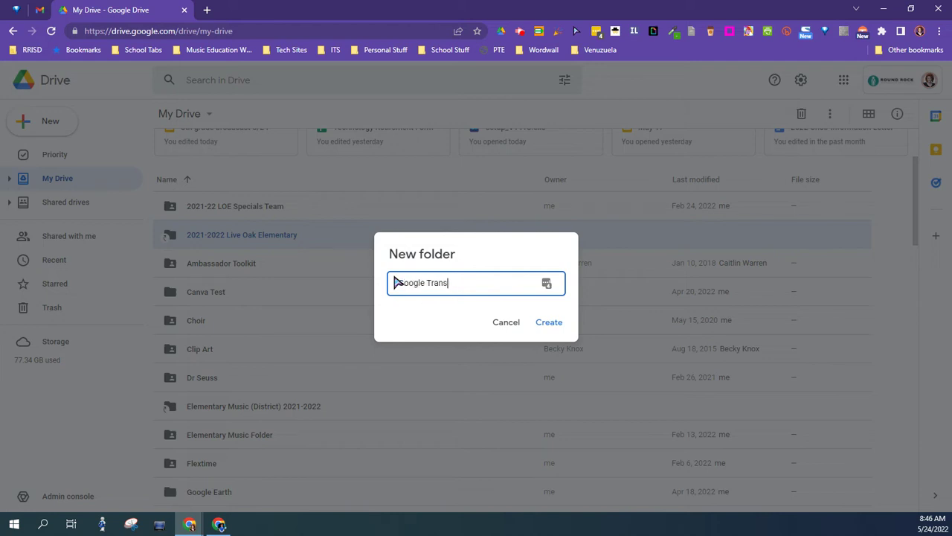
{"action": "key", "text": "Return"}
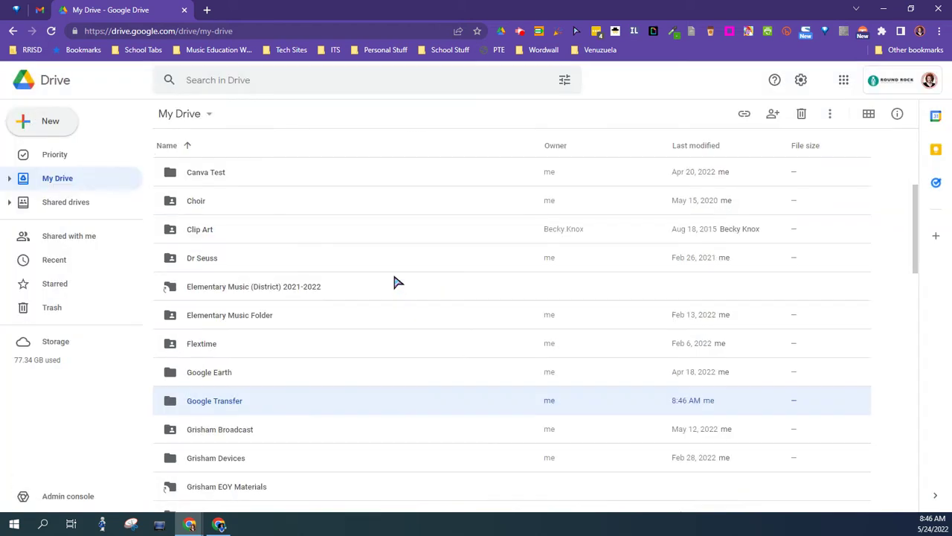
Move the Google Earth, Dr Seuss, Clip Art and Canva Test folders into Google Transfer.
{"action": "left_click", "coordinate": [215, 376]}
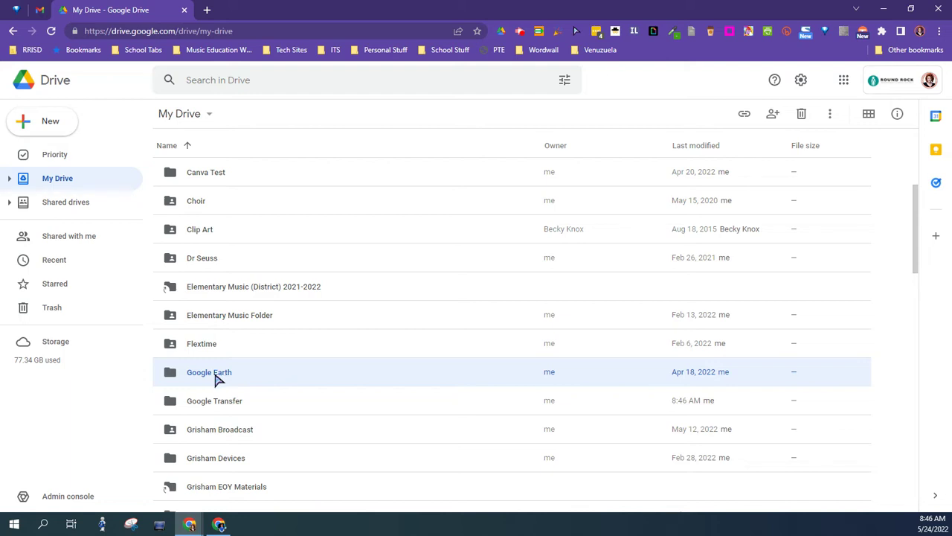
{"action": "left_click", "coordinate": [214, 262], "text": "ctrl"}
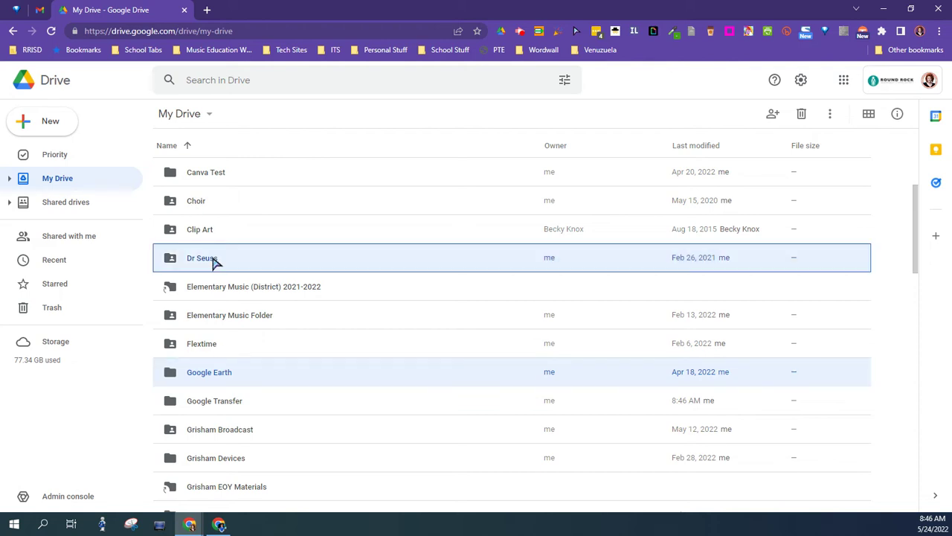
{"action": "left_click", "coordinate": [210, 232], "text": "ctrl"}
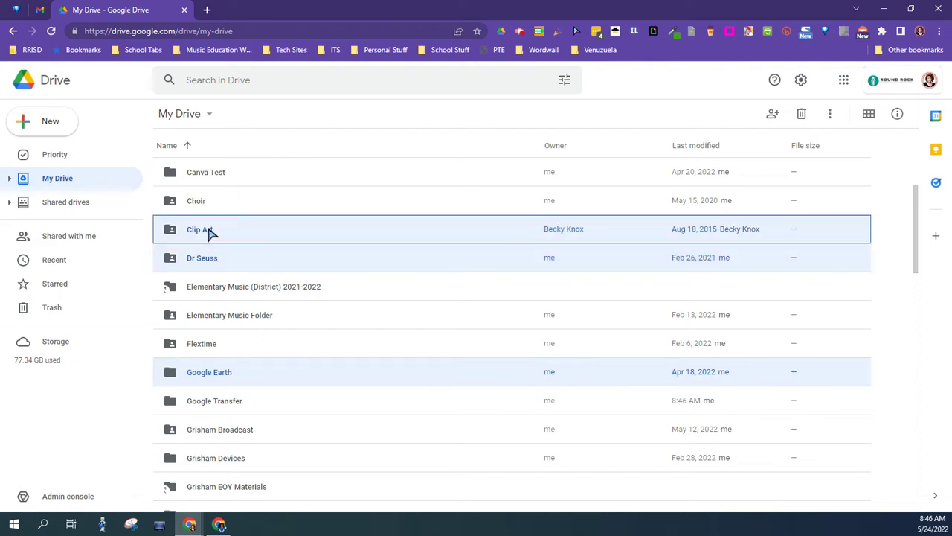
{"action": "left_click", "coordinate": [208, 167], "text": "ctrl"}
{"action": "left_click_drag", "start_coordinate": [239, 266], "coordinate": [205, 404]}
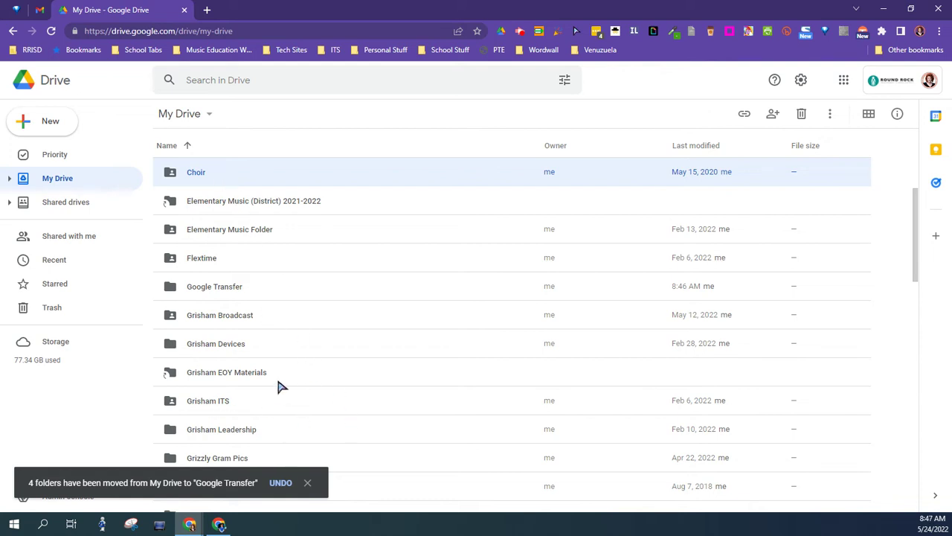
Share Google Transfer as Editor with the teacher's personal Gmail account, allowing sharing outside the organization.
{"action": "scroll", "coordinate": [279, 383], "scroll_direction": "down", "scroll_amount": 2}
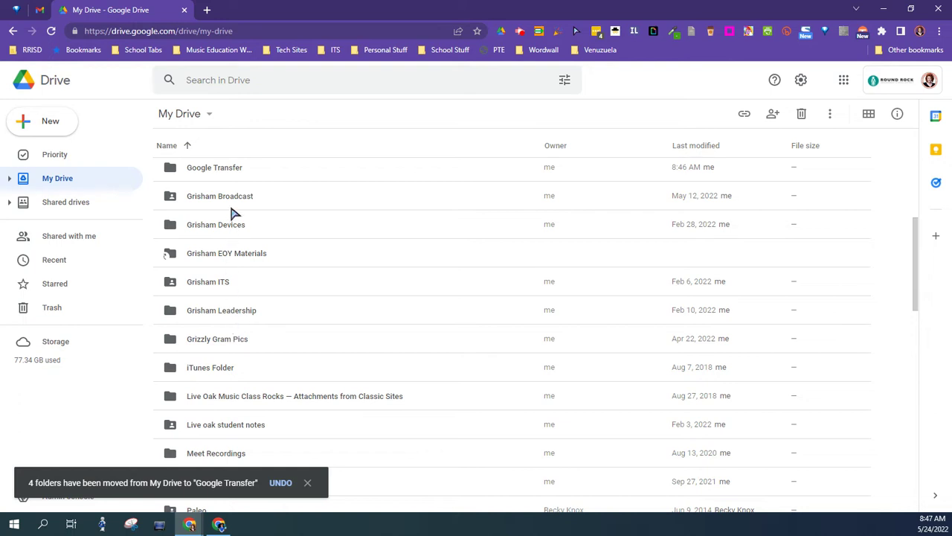
{"action": "left_click", "coordinate": [227, 170]}
{"action": "right_click", "coordinate": [302, 177]}
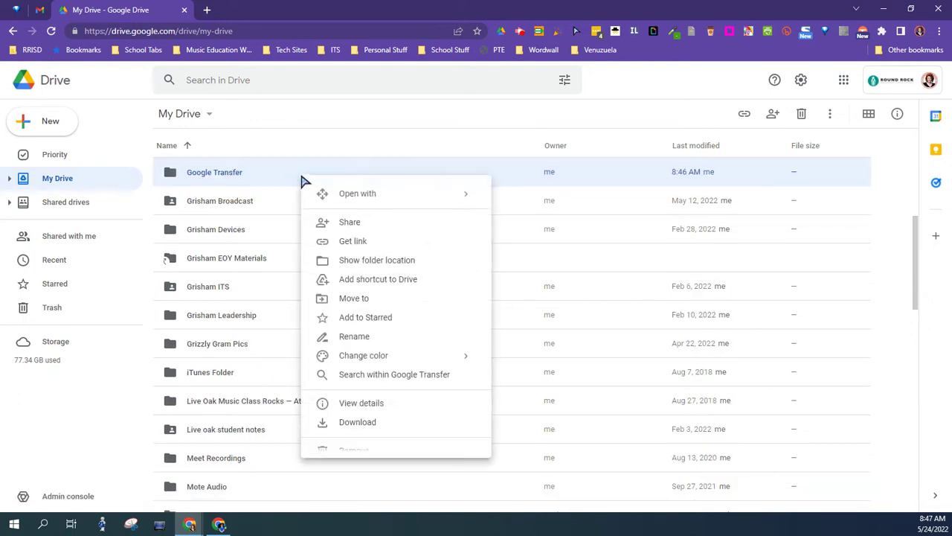
{"action": "left_click", "coordinate": [354, 230]}
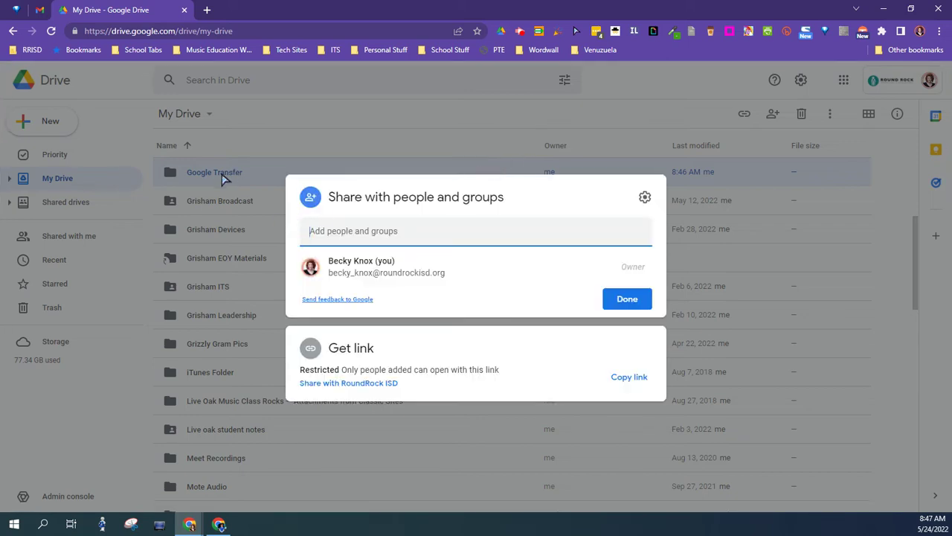
{"action": "left_click", "coordinate": [337, 233]}
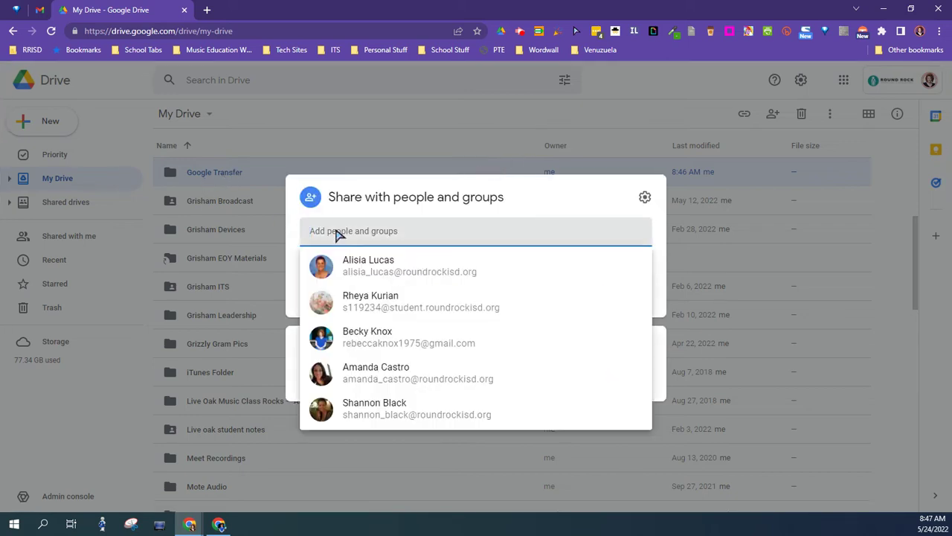
{"action": "left_click", "coordinate": [388, 341]}
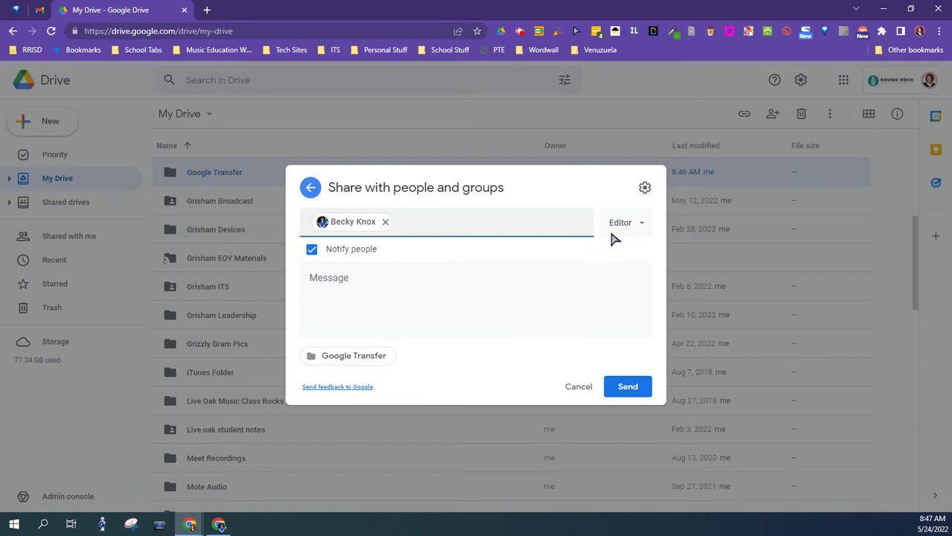
{"action": "left_click", "coordinate": [610, 389]}
{"action": "left_click", "coordinate": [557, 335]}
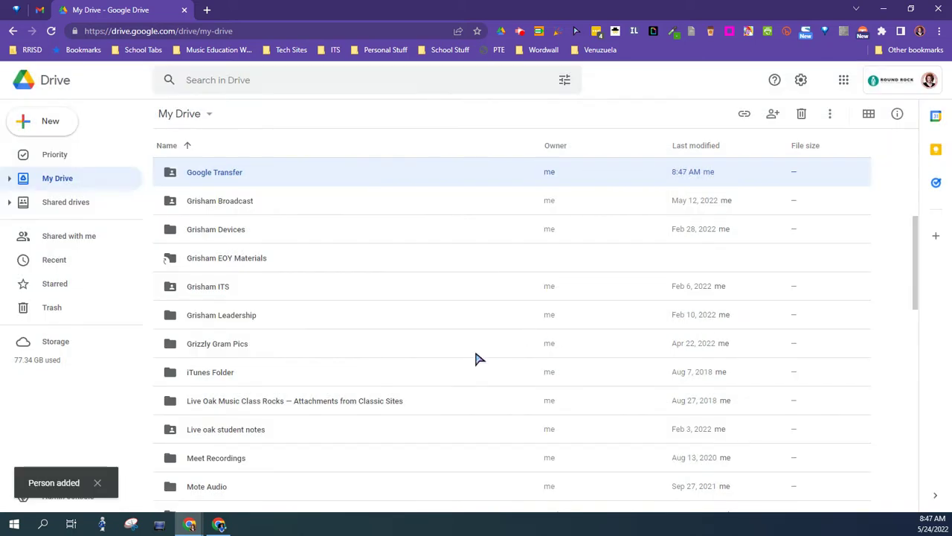
In the personal account's Drive, confirm Google Transfer appears under Shared with me, then return to My Drive.
{"action": "left_click", "coordinate": [219, 525]}
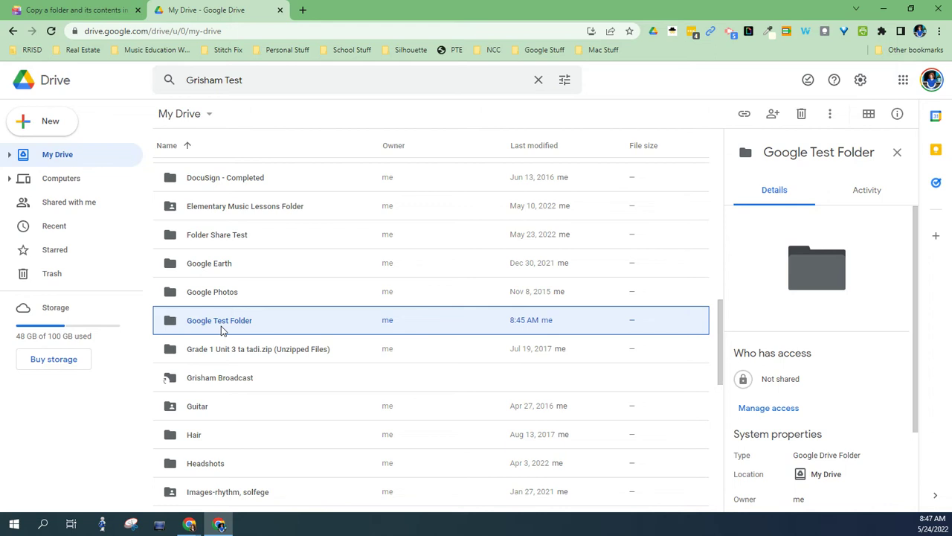
{"action": "left_click", "coordinate": [92, 205]}
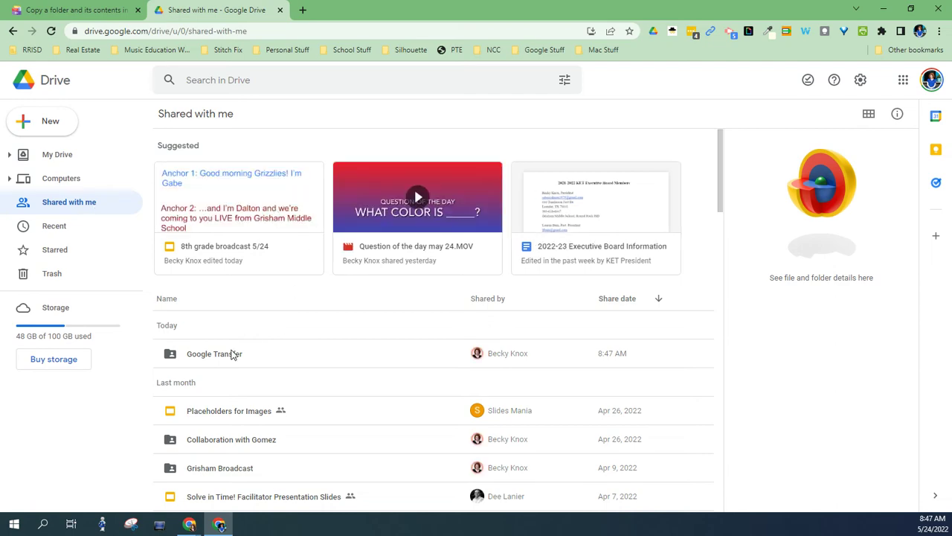
{"action": "left_click", "coordinate": [60, 156]}
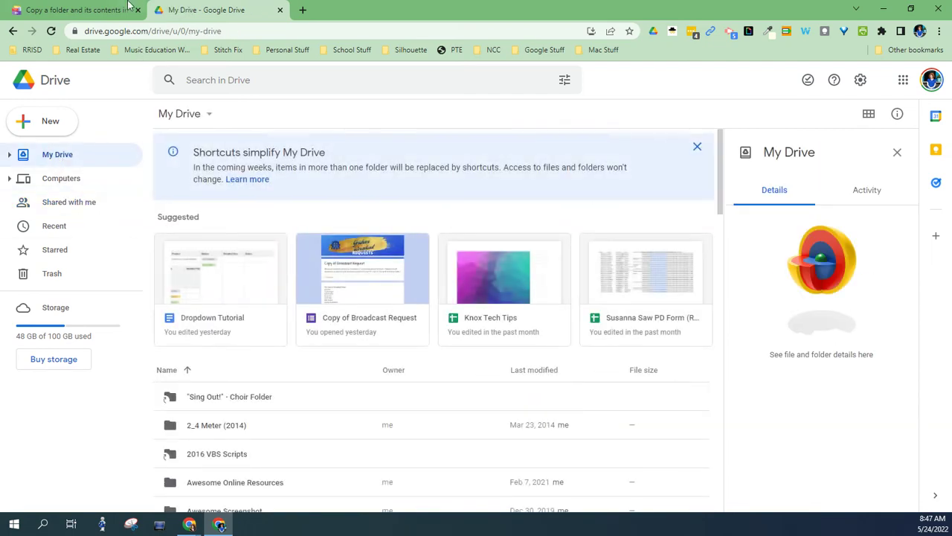
{"action": "left_click", "coordinate": [75, 12]}
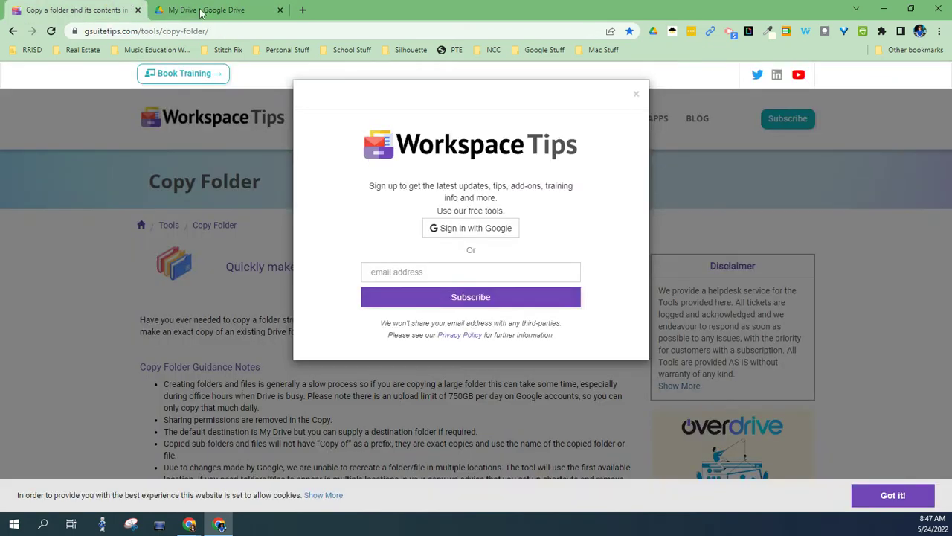
Dismiss the sign-up popup and sign in to the Copy Folder tool with your Google account.
{"action": "left_click", "coordinate": [636, 95]}
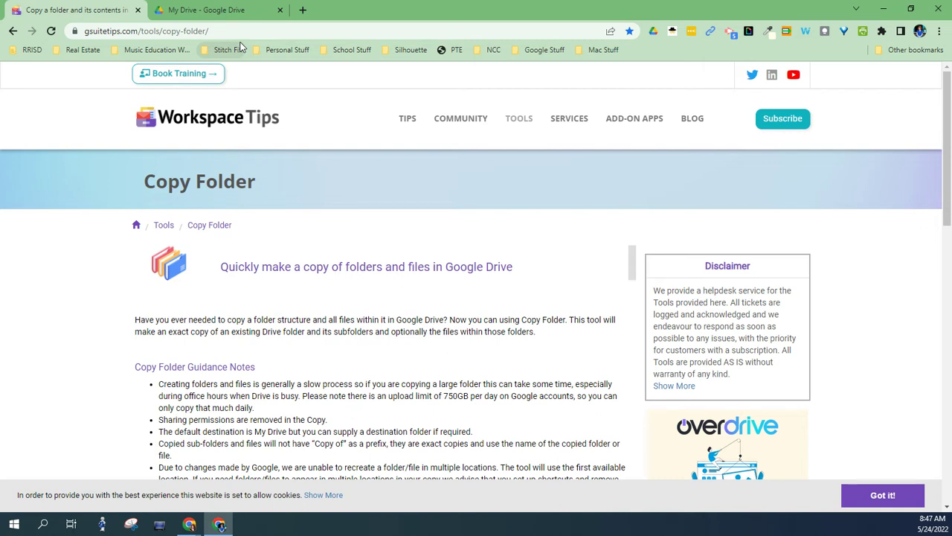
{"action": "scroll", "coordinate": [288, 194], "scroll_direction": "down", "scroll_amount": 4}
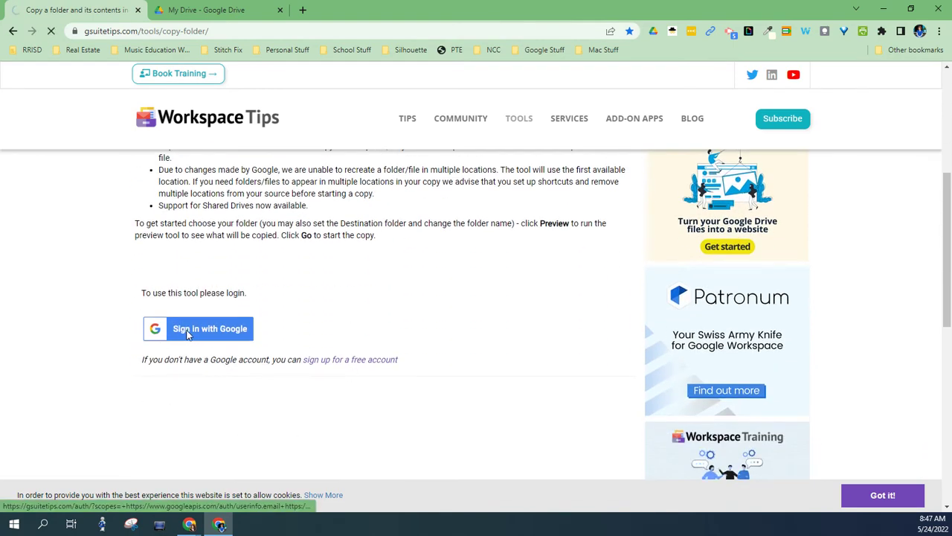
{"action": "left_click", "coordinate": [210, 336]}
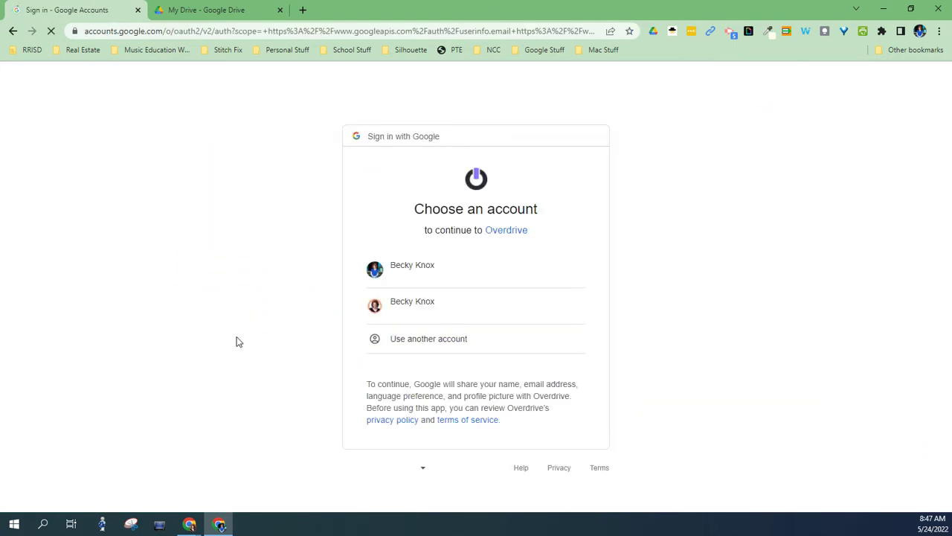
{"action": "left_click", "coordinate": [447, 277]}
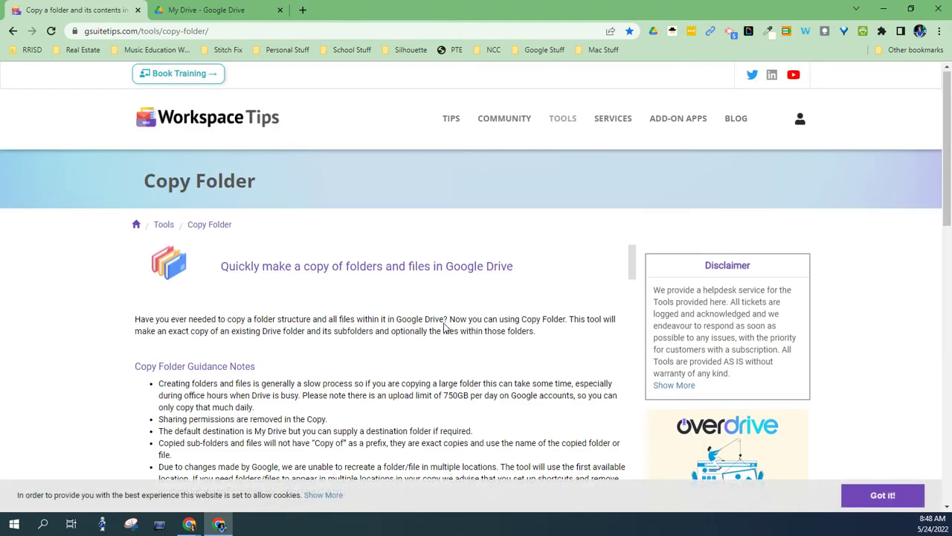
Set the source folder to Google Transfer from Shared with me.
{"action": "scroll", "coordinate": [446, 312], "scroll_direction": "down", "scroll_amount": 4}
{"action": "scroll", "coordinate": [469, 392], "scroll_direction": "down", "scroll_amount": 1}
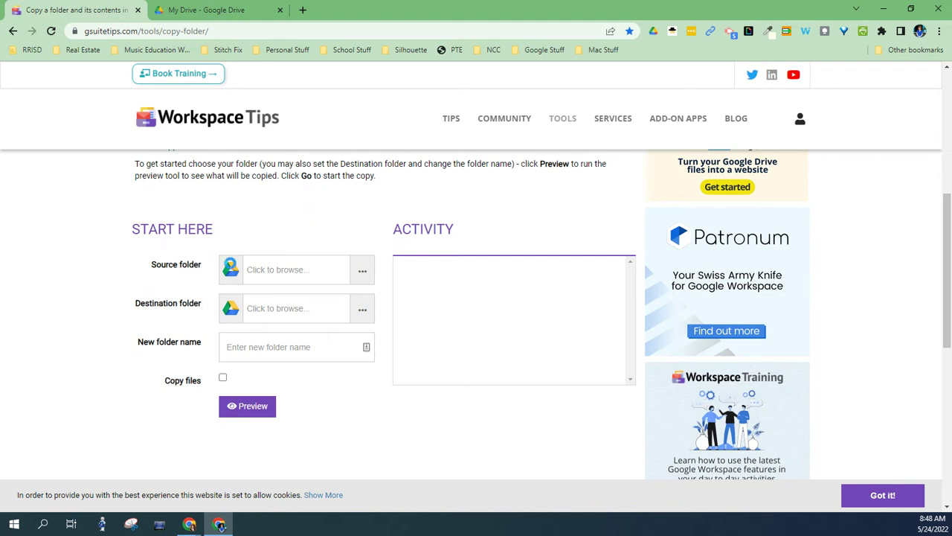
{"action": "left_click", "coordinate": [231, 269]}
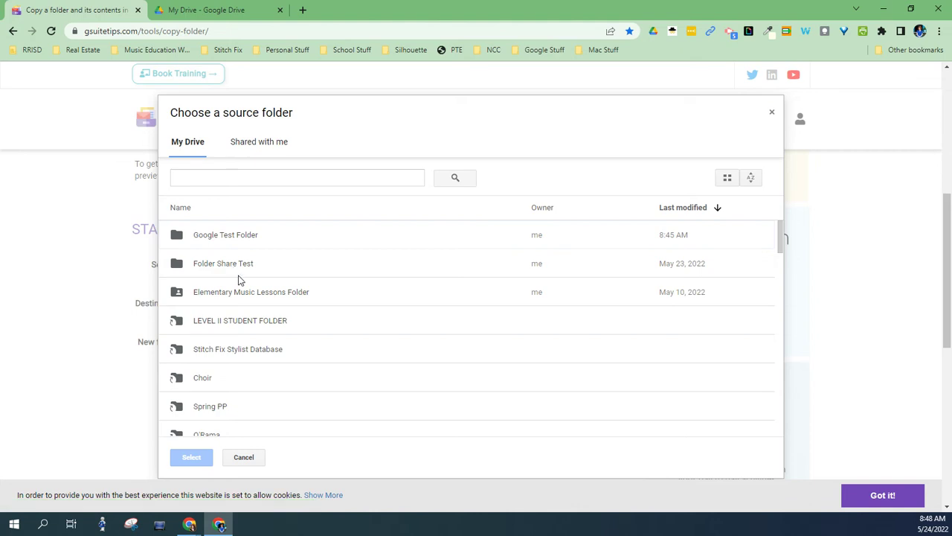
{"action": "left_click", "coordinate": [262, 146]}
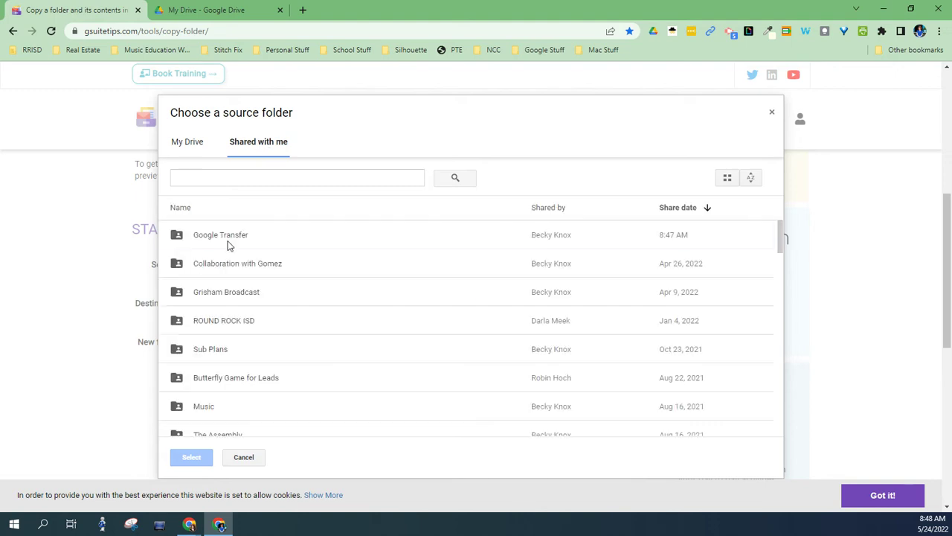
{"action": "left_click", "coordinate": [229, 244]}
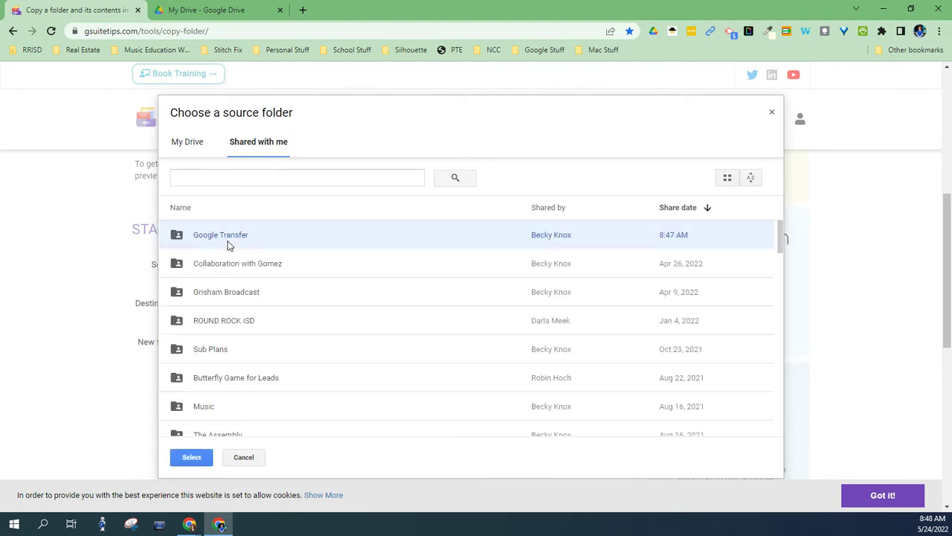
{"action": "left_click", "coordinate": [191, 457]}
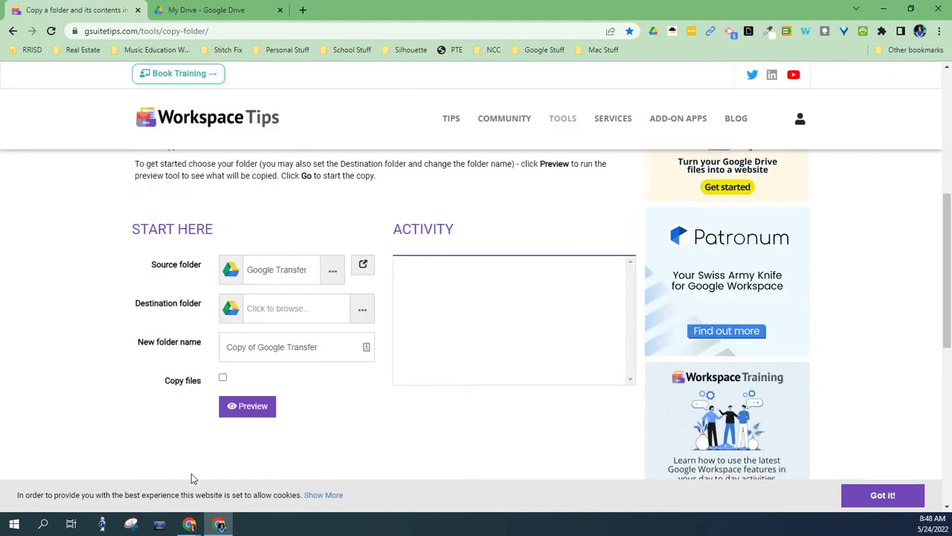
Set the destination folder to Google Test Folder in My Drive.
{"action": "left_click", "coordinate": [233, 316]}
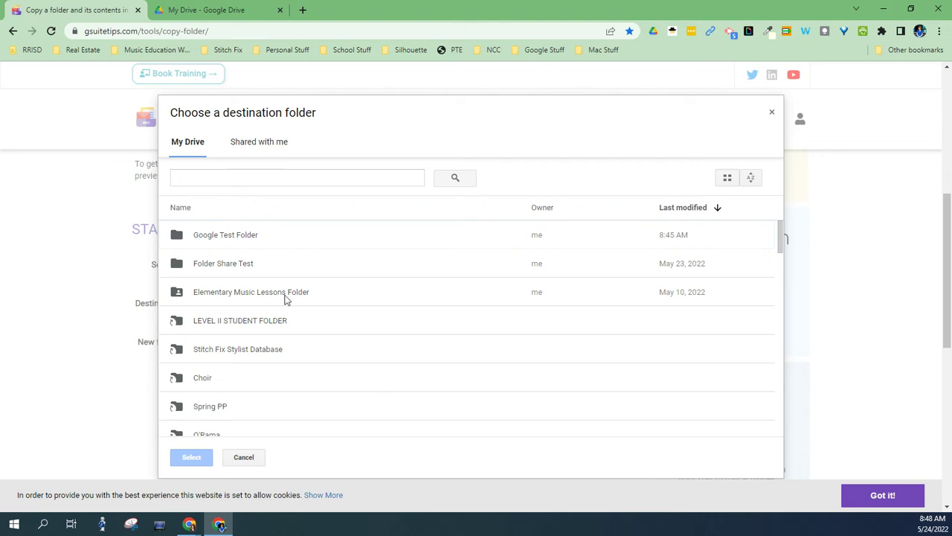
{"action": "left_click", "coordinate": [240, 241]}
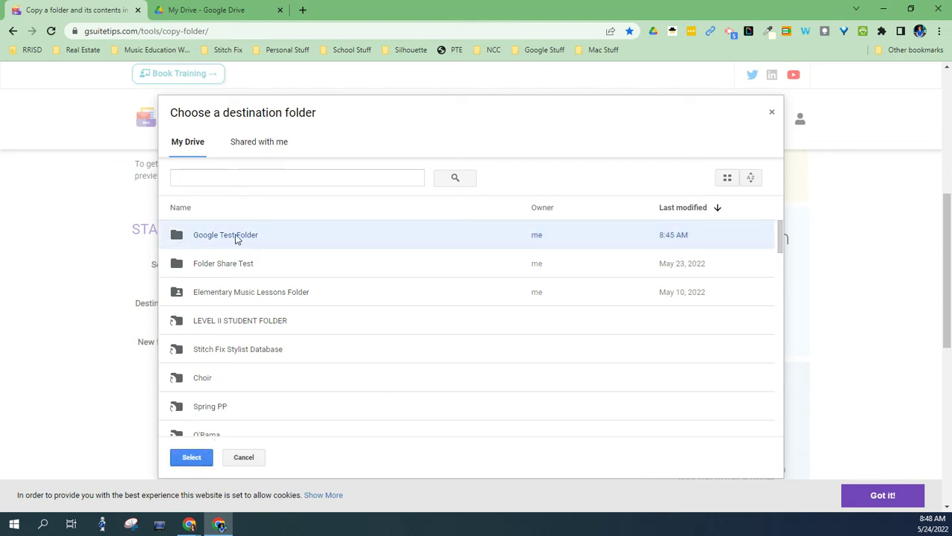
{"action": "double_click", "coordinate": [236, 238]}
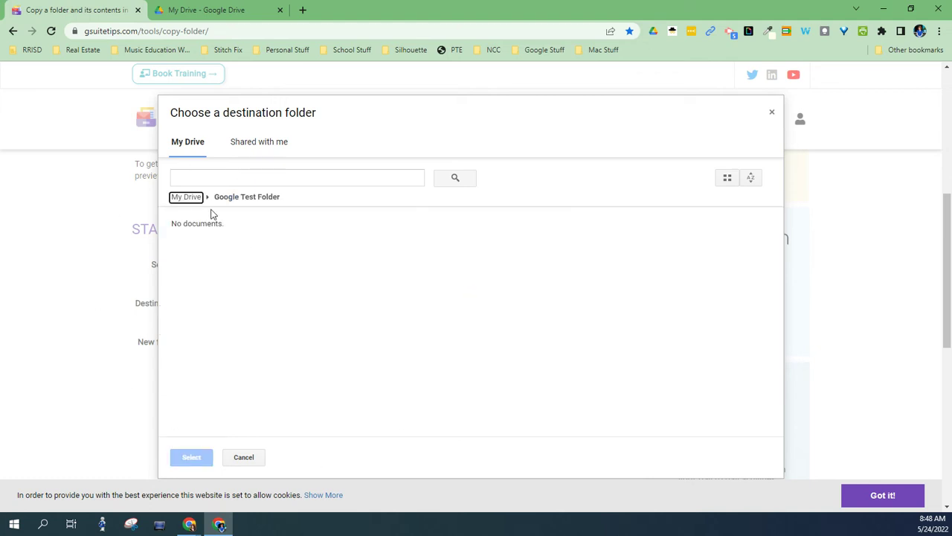
{"action": "left_click", "coordinate": [187, 198]}
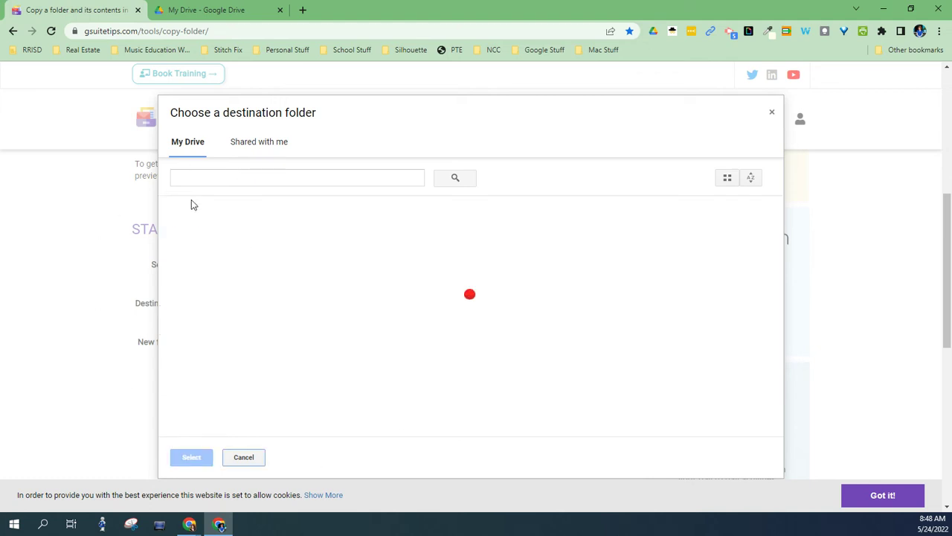
{"action": "left_click", "coordinate": [191, 457]}
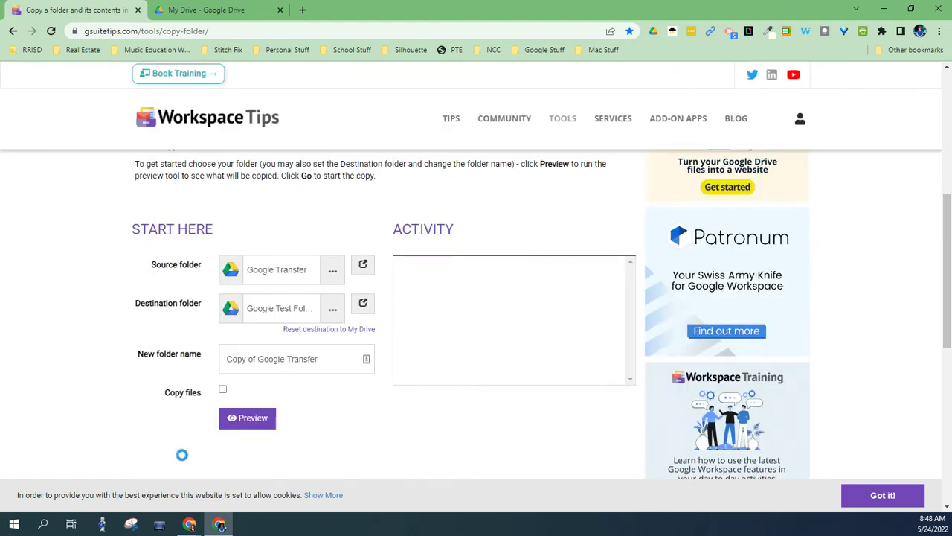
Name the copy 'Files from RRISD', include files, and preview the 22 folders and 247 files.
{"action": "triple_click", "coordinate": [319, 361]}
{"action": "type", "text": "Files fr"}
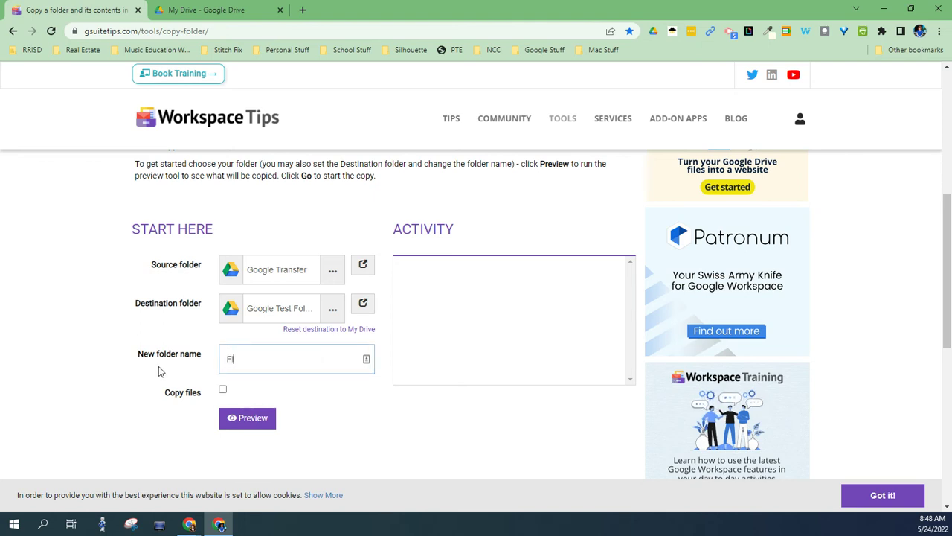
{"action": "type", "text": "om RRISD"}
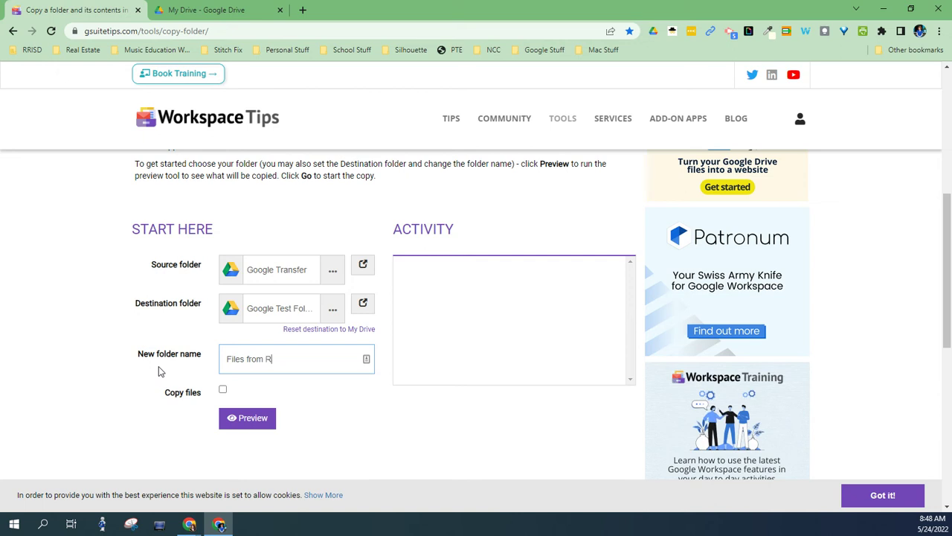
{"action": "left_click", "coordinate": [222, 390]}
{"action": "left_click", "coordinate": [238, 425]}
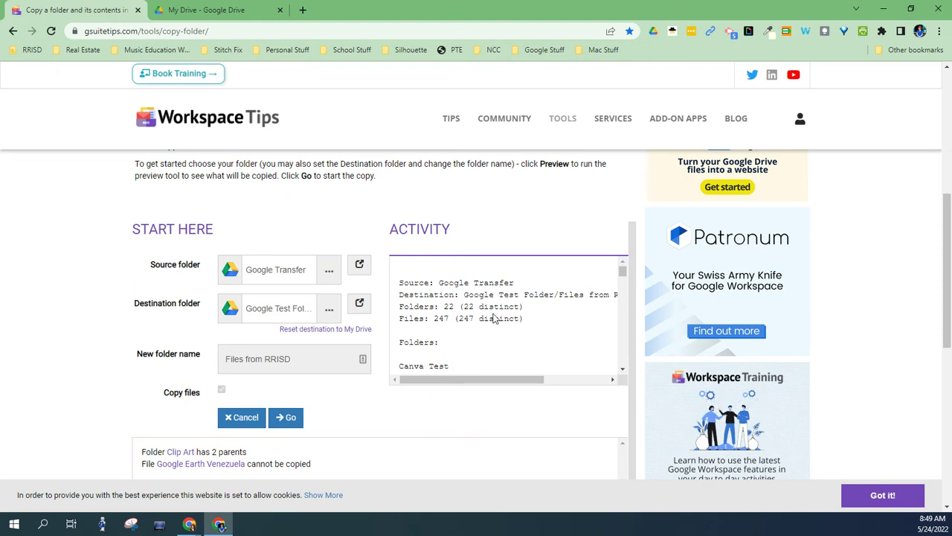
{"action": "scroll", "coordinate": [500, 317], "scroll_direction": "down", "scroll_amount": 5}
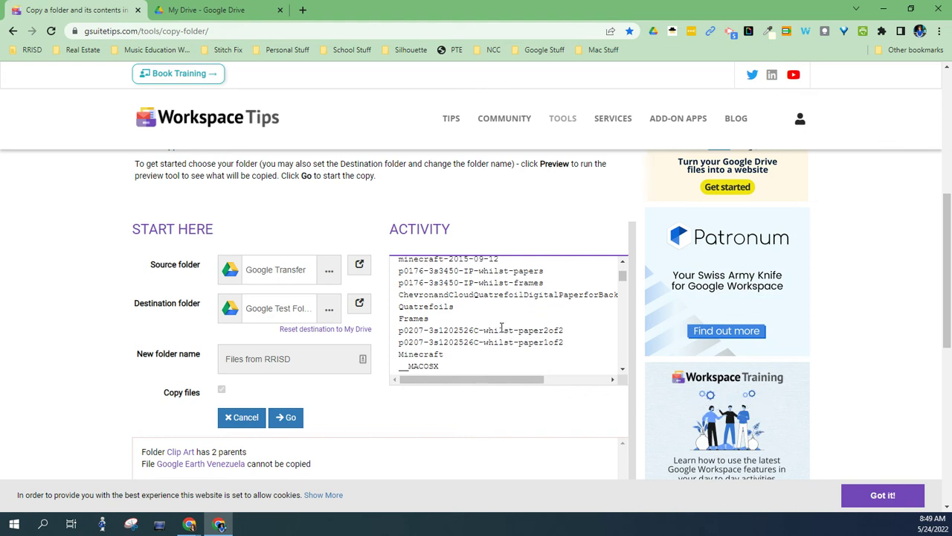
{"action": "scroll", "coordinate": [505, 329], "scroll_direction": "up", "scroll_amount": 5}
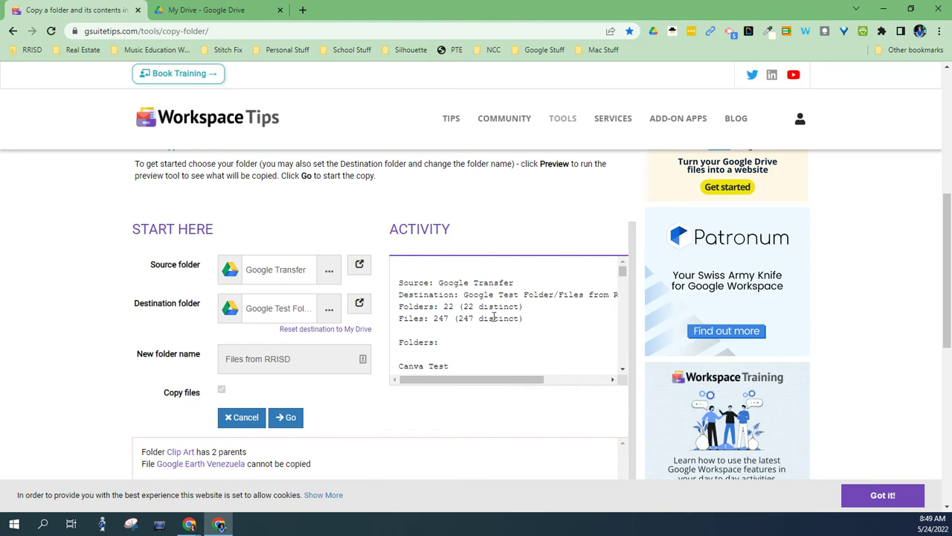
Start copying Google Transfer into Google Test Folder and watch its progress.
{"action": "left_click", "coordinate": [284, 417]}
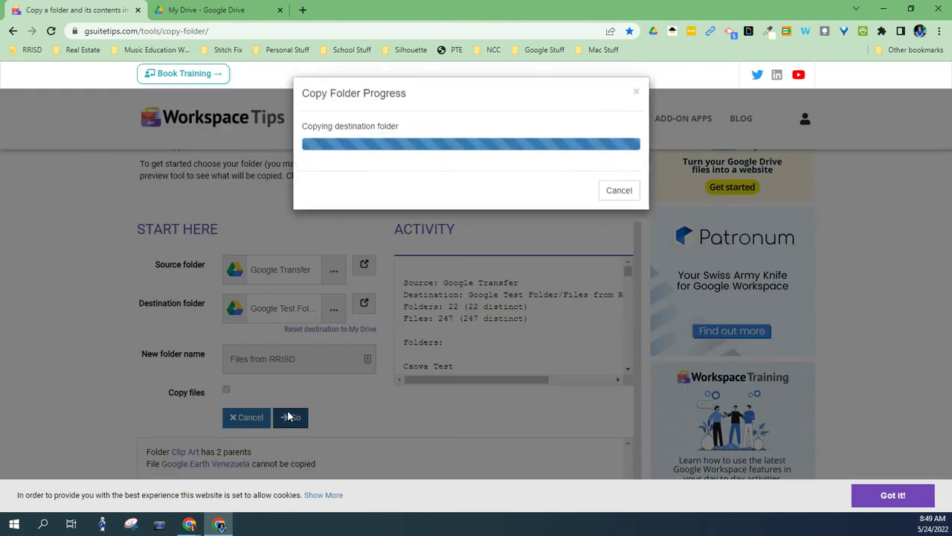